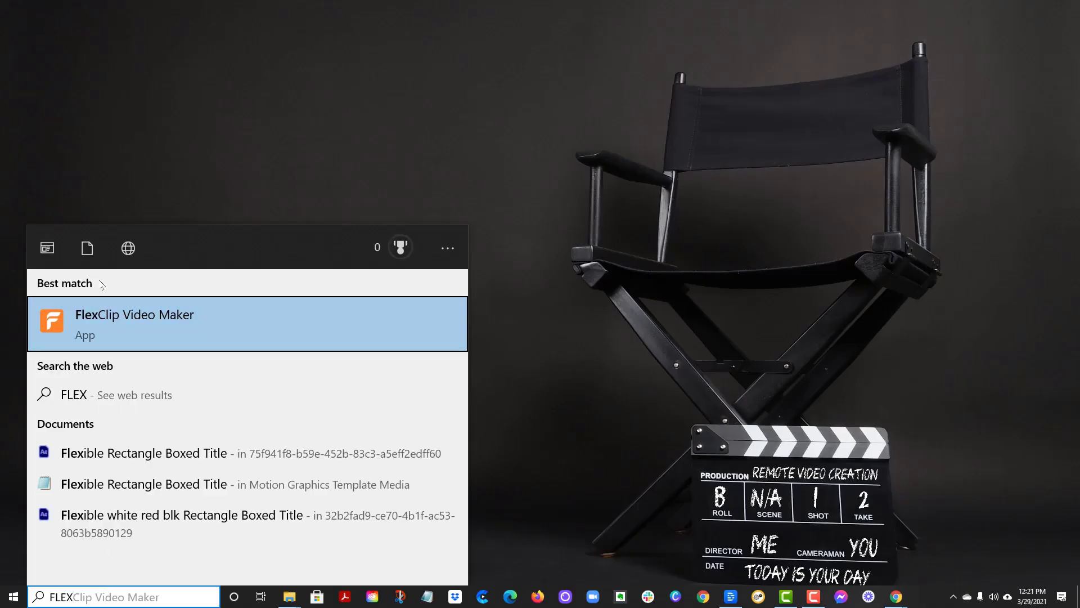
Launch FlexClip Video Maker, maximize its window and dismiss the Easter Sale promotion.
click(134, 316)
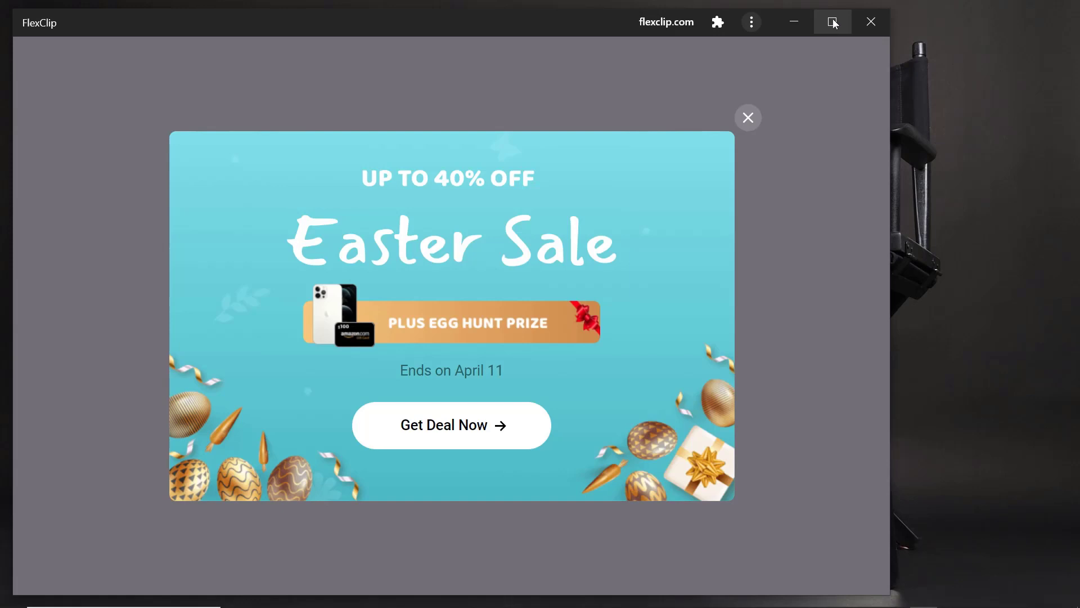
click(832, 23)
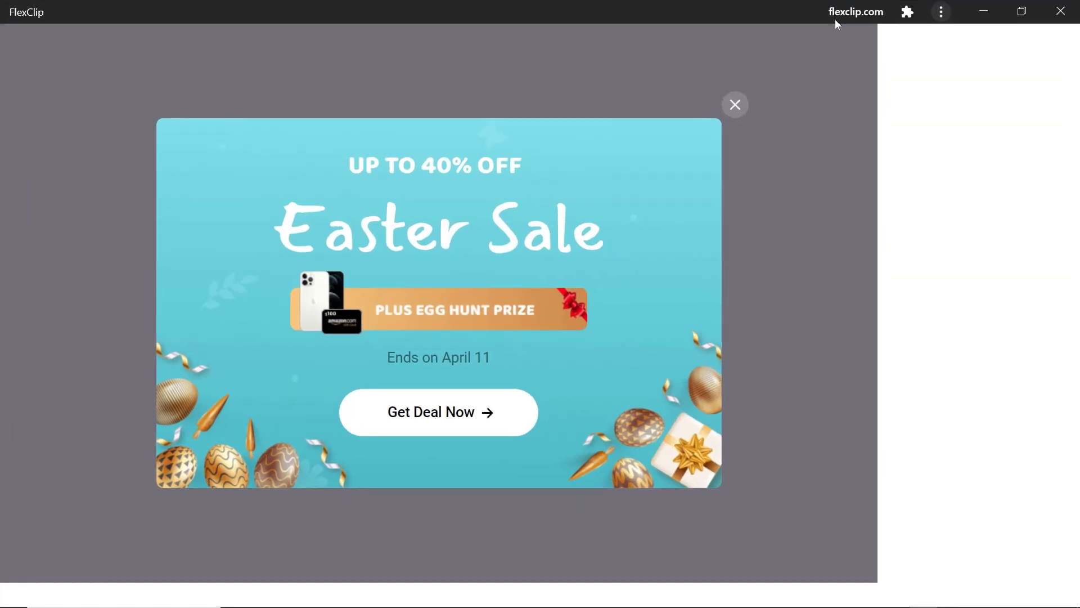
click(737, 106)
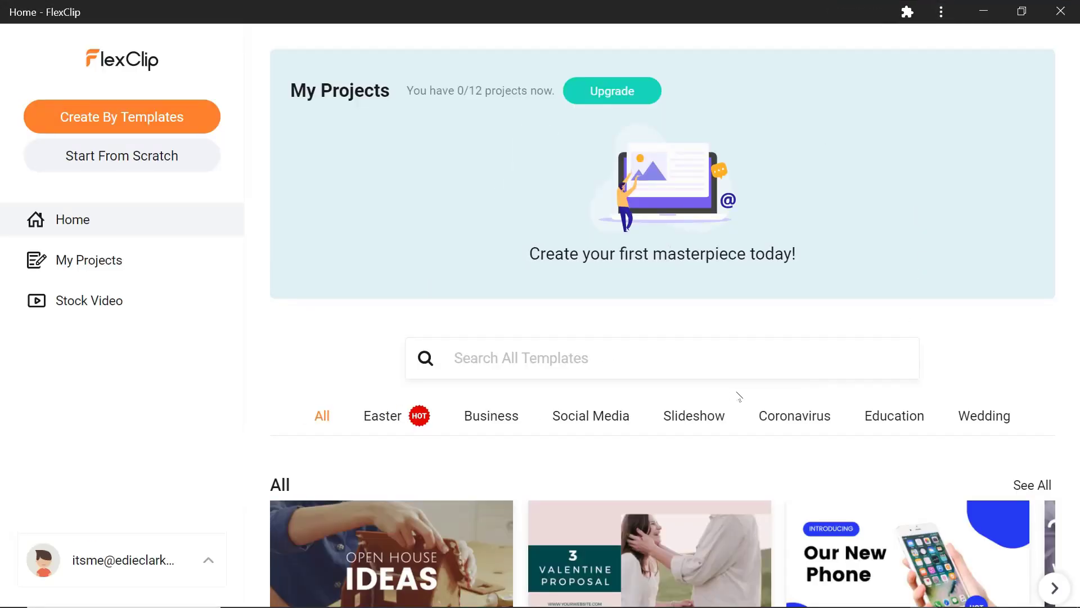
Browse the template categories and start customizing the Company Testimonial template from the Corporate section.
scroll(739, 393, down, 5)
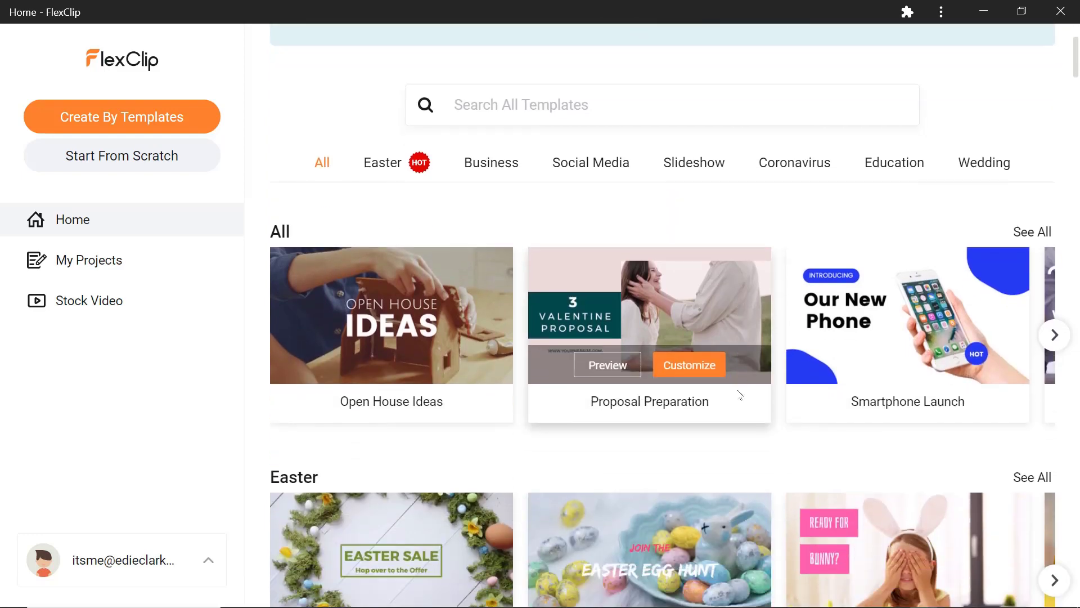
scroll(737, 389, down, 3)
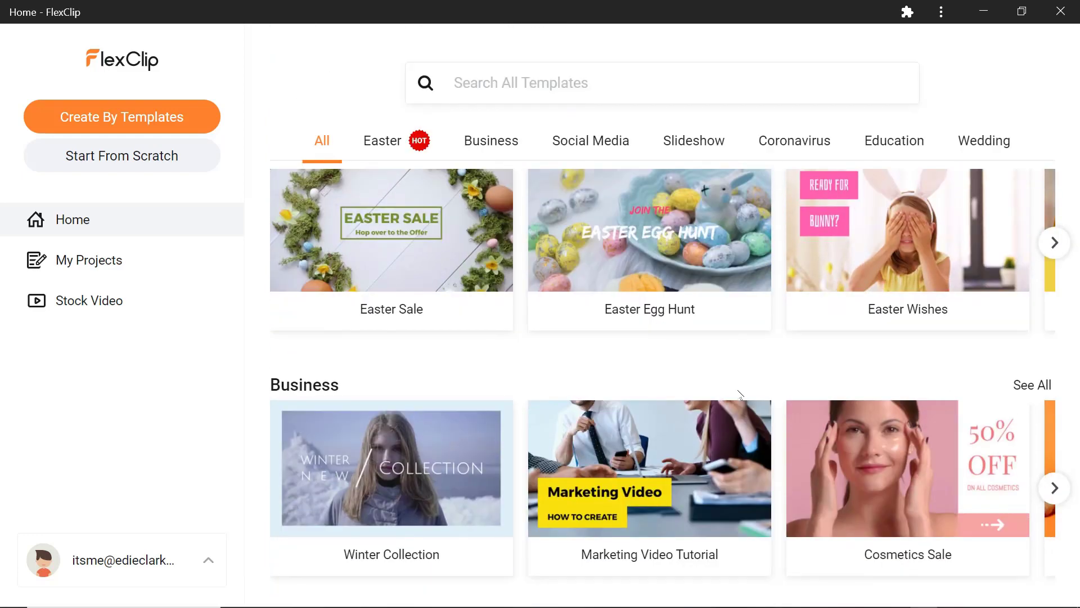
scroll(737, 389, down, 1)
scroll(737, 389, down, 9)
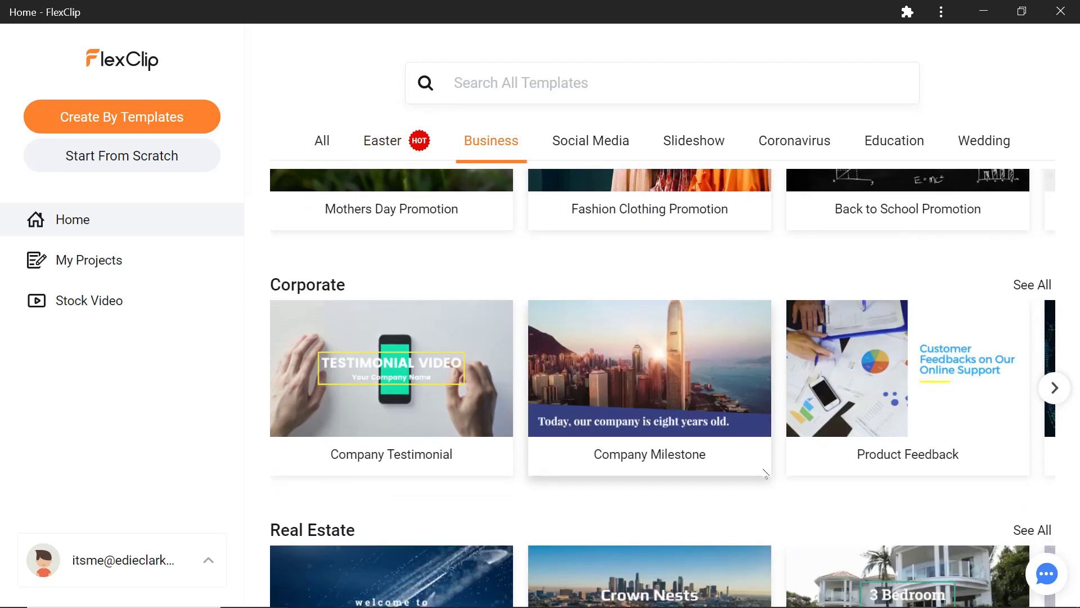
scroll(763, 473, down, 3)
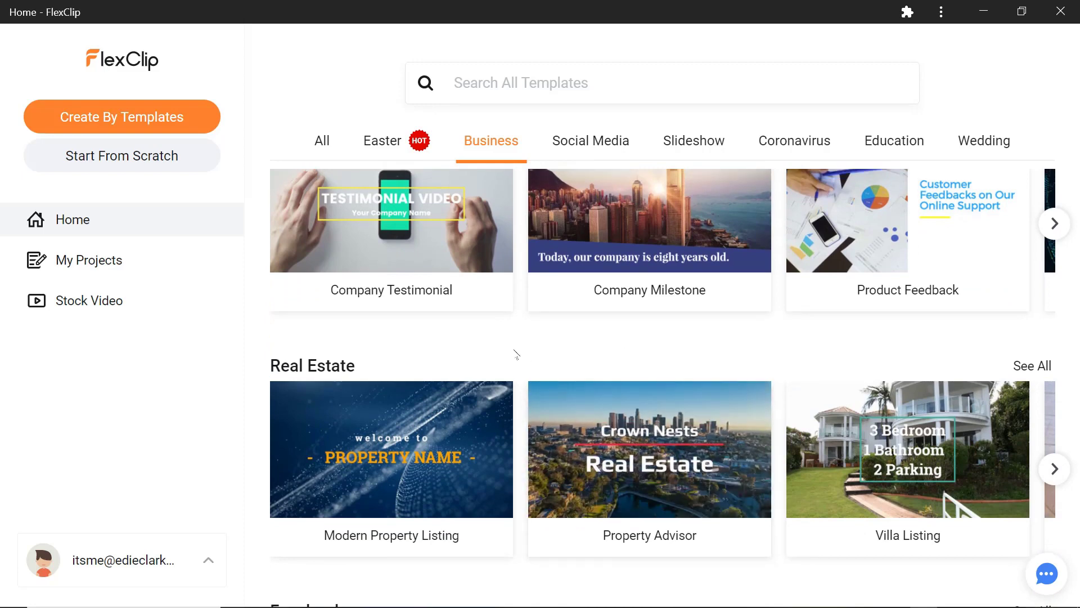
scroll(513, 355, up, 2)
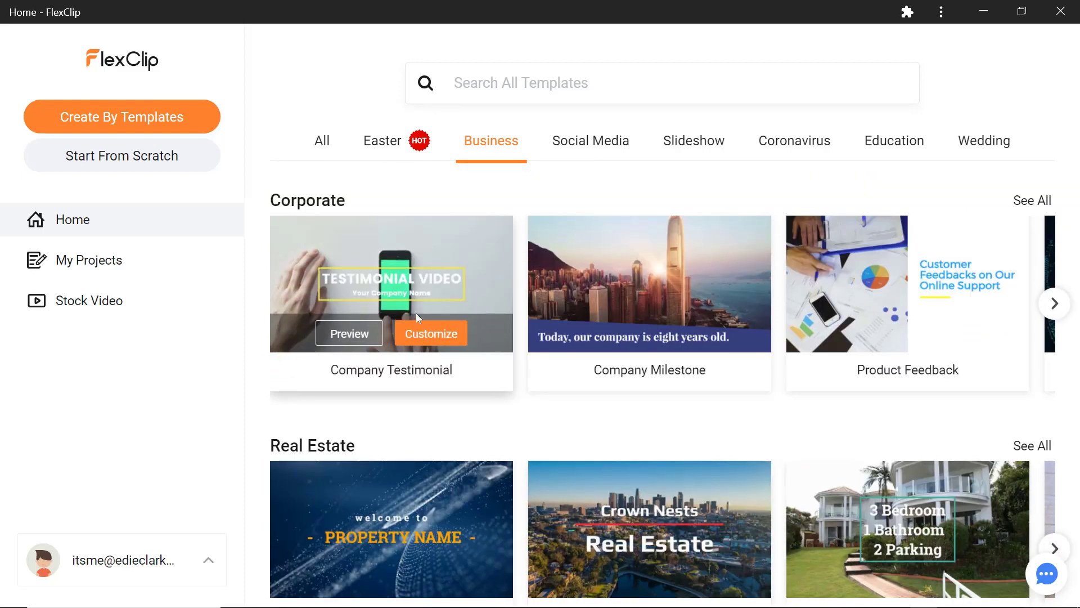
click(423, 333)
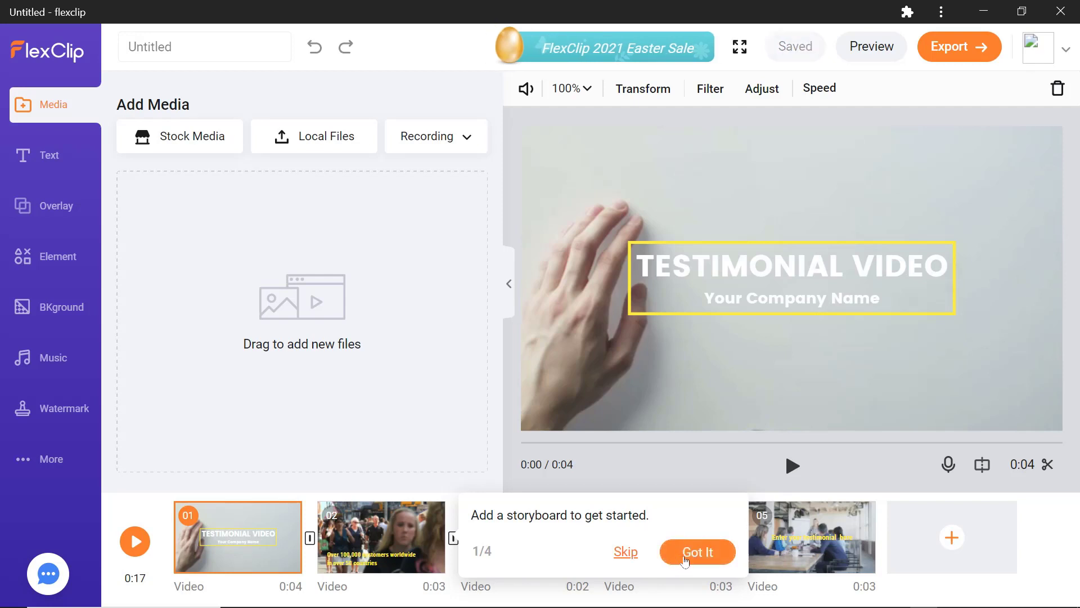
Acknowledge all four introductory editor tips, from adding a storyboard to adjusting the canvas.
click(685, 561)
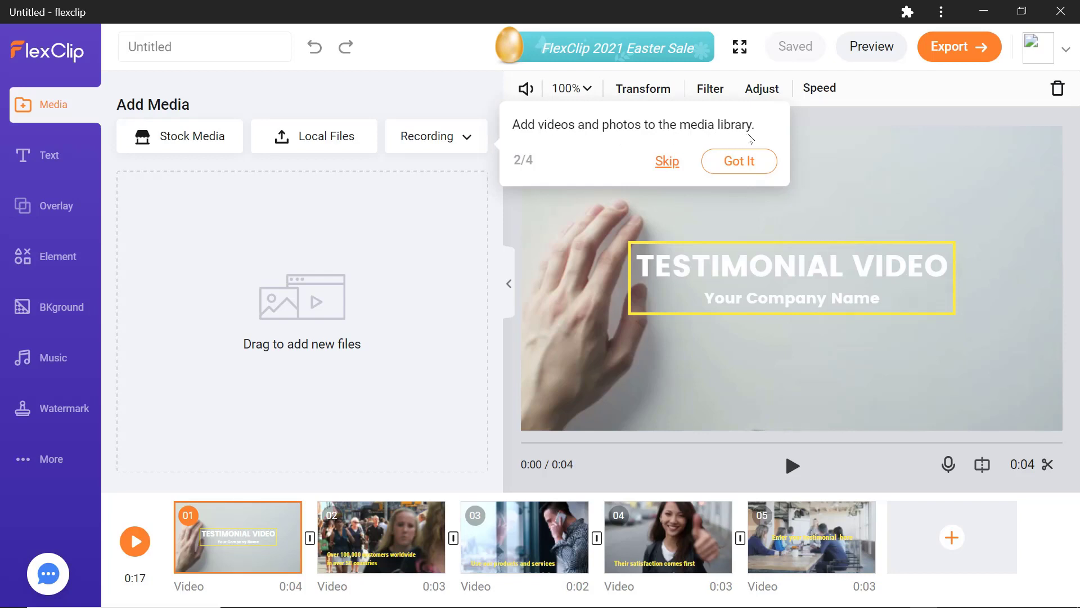
click(756, 164)
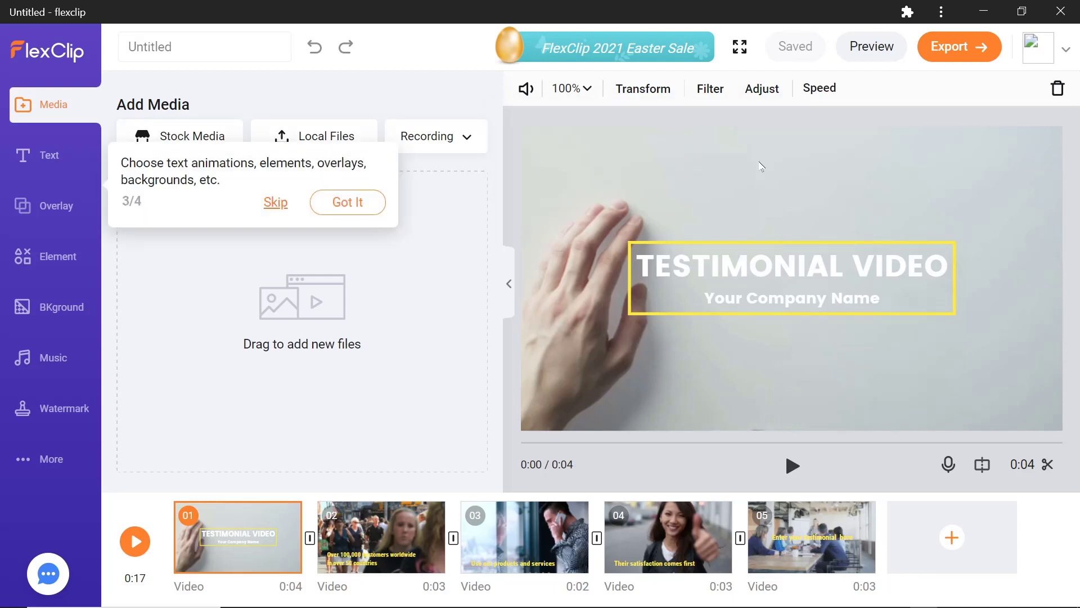
click(361, 206)
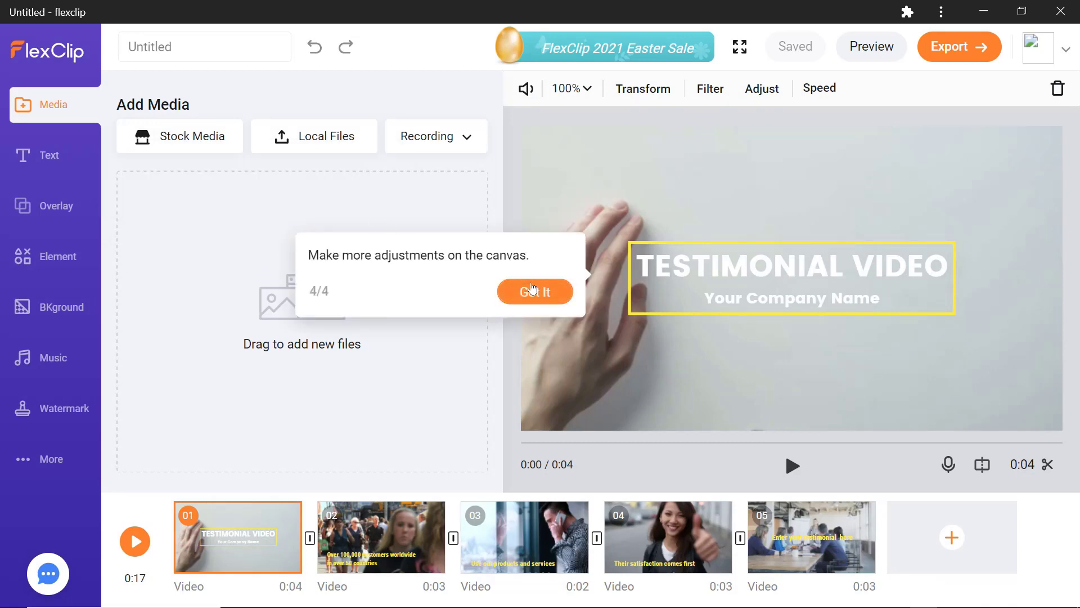
click(532, 287)
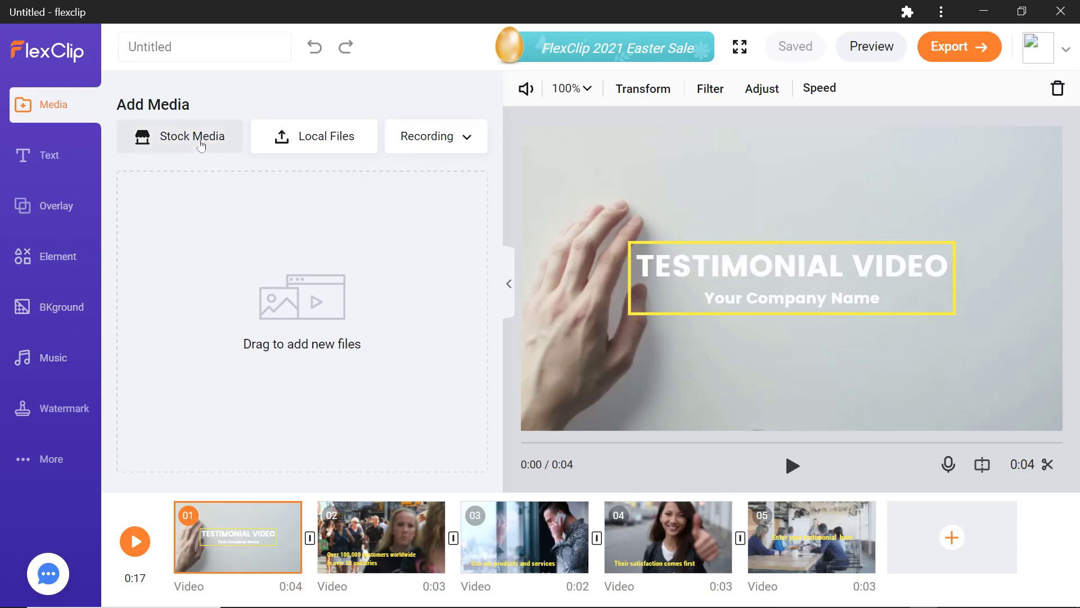
Look through the recording options and the local Videos folder, closing the file dialog without importing anything.
click(436, 143)
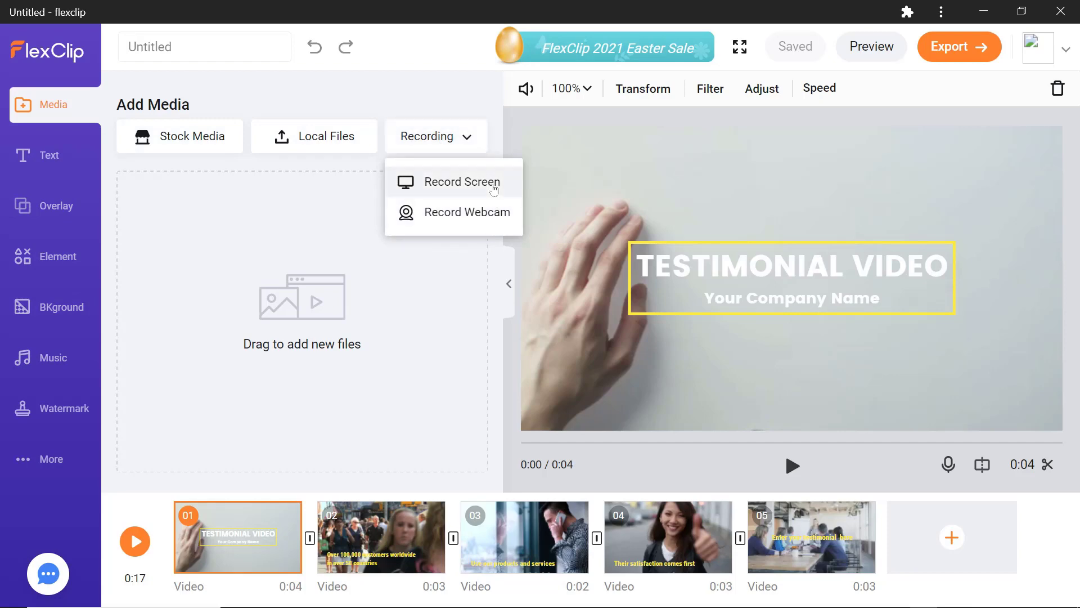
click(345, 138)
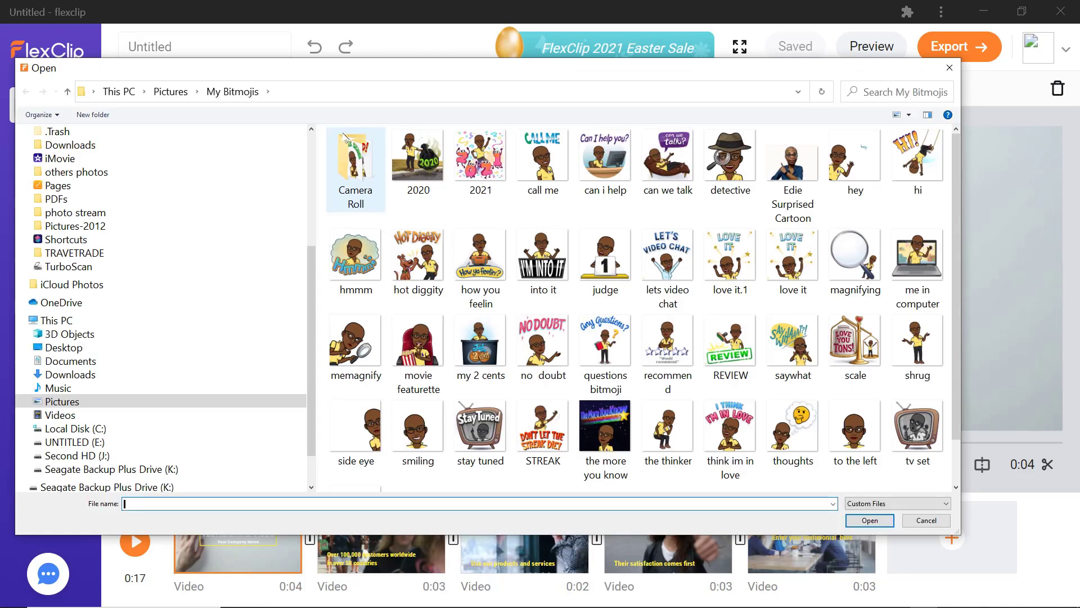
click(60, 415)
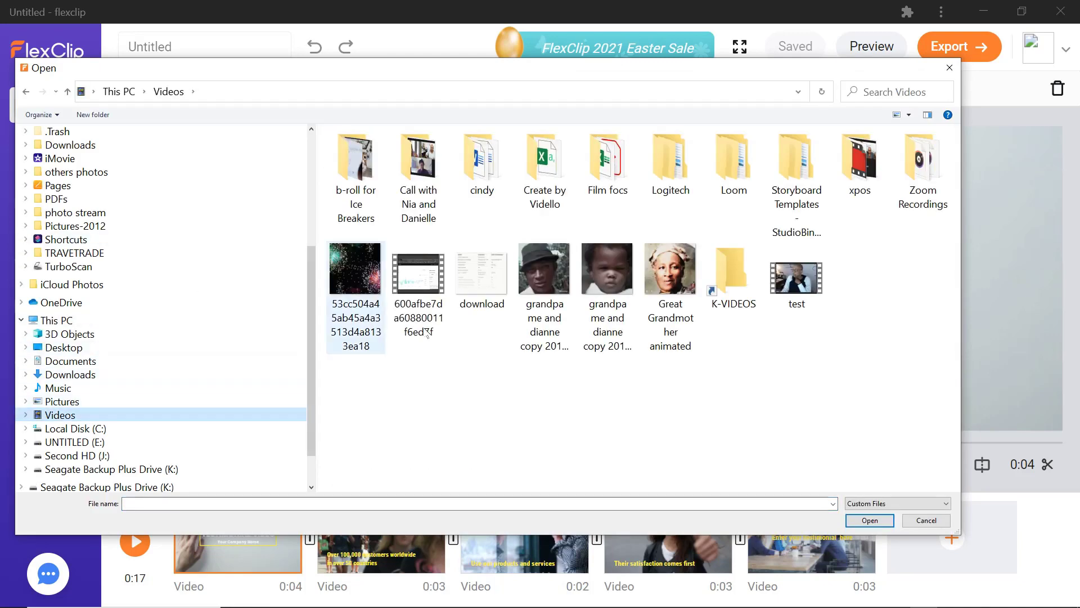
click(879, 521)
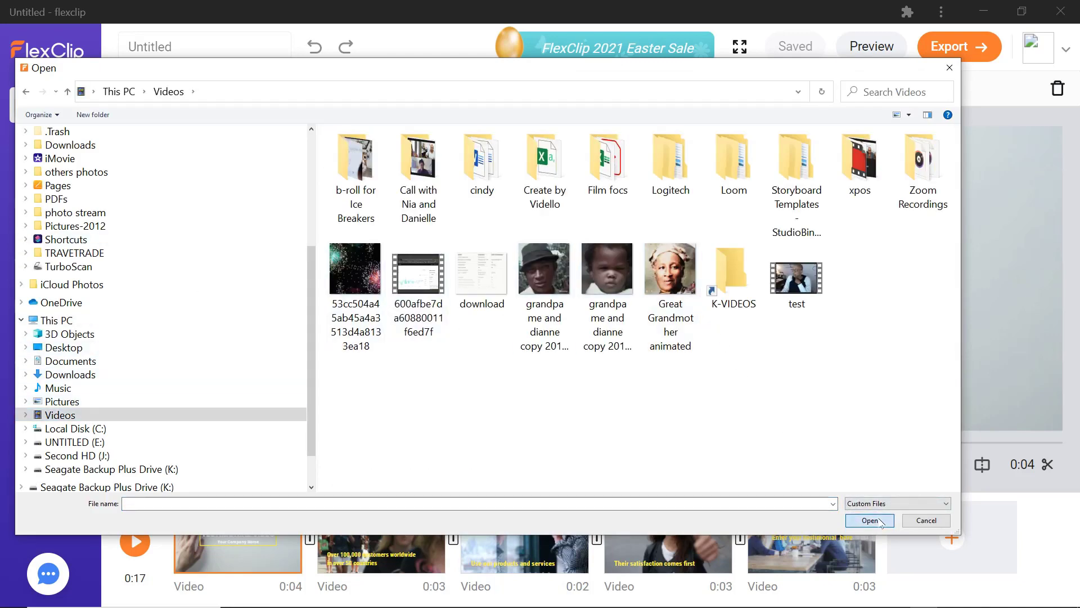
click(926, 520)
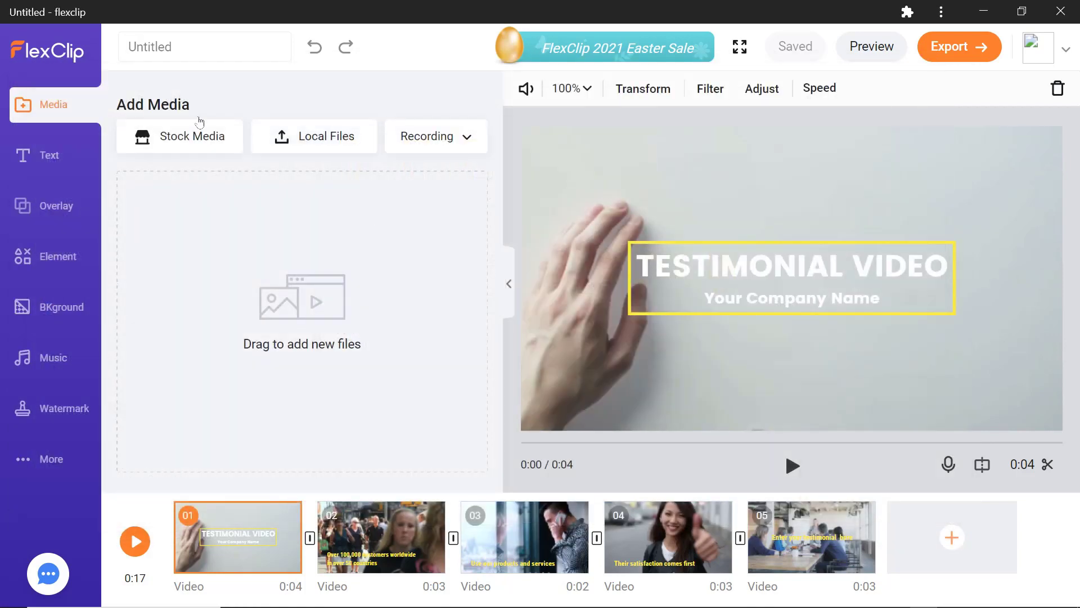
Browse the stock video categories and view the clips in the Technology category.
click(171, 136)
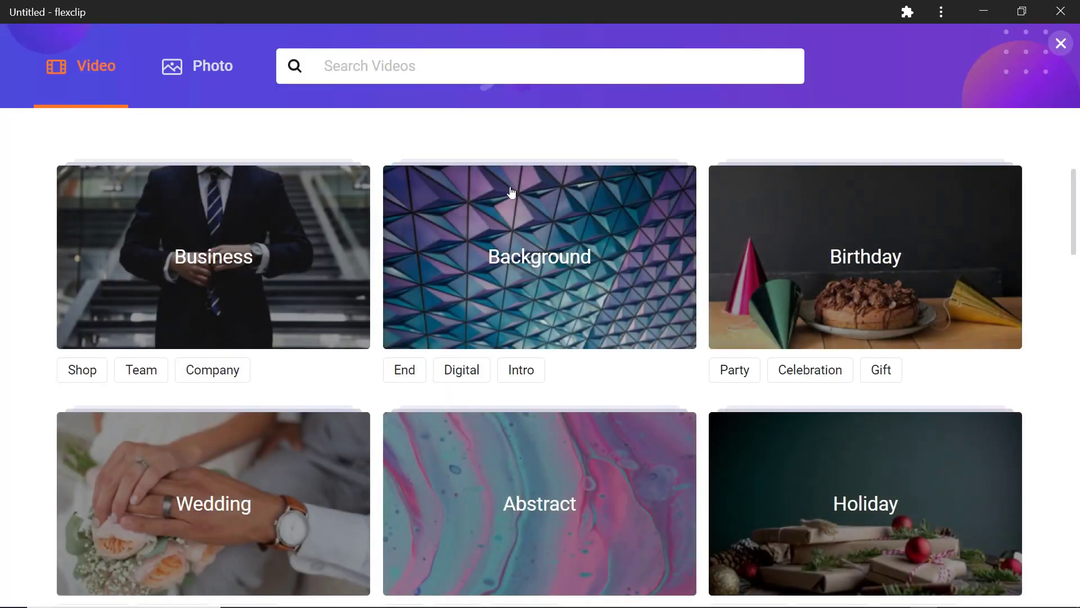
scroll(774, 292, down, 10)
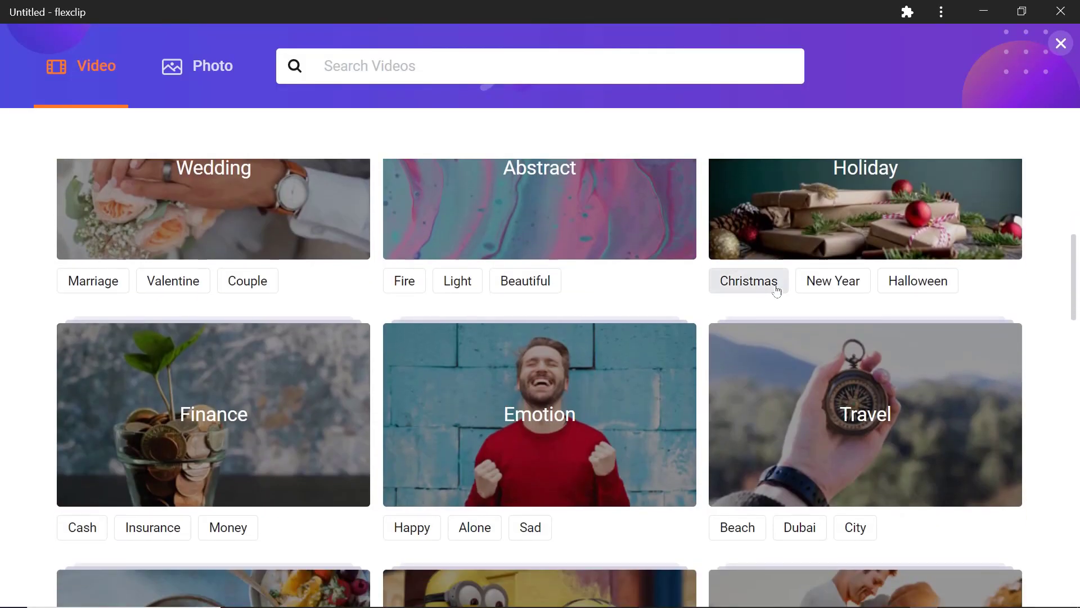
scroll(778, 291, down, 5)
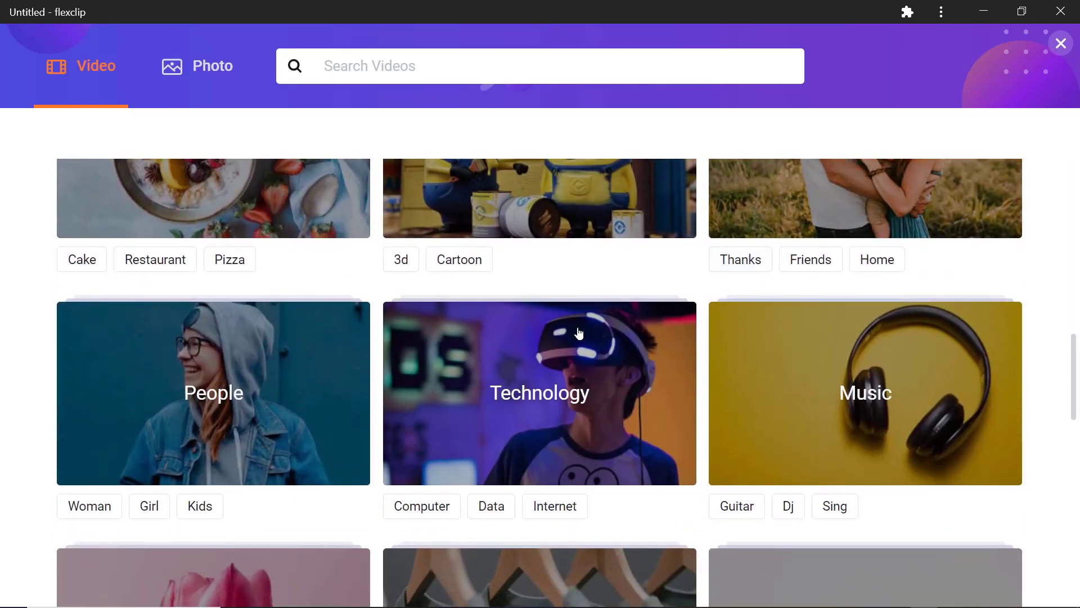
click(674, 354)
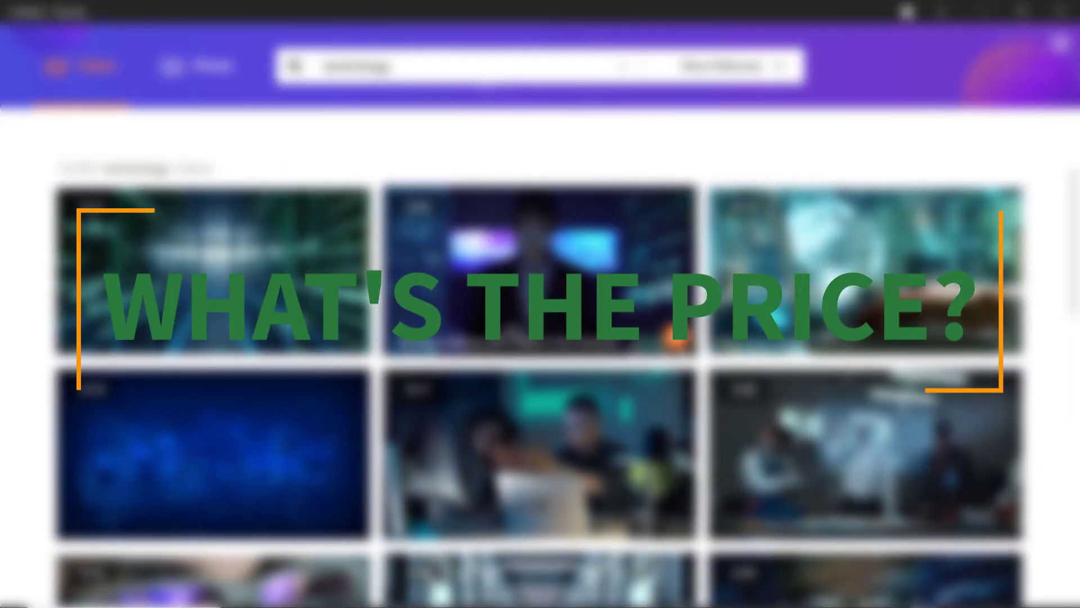
scroll(540, 377, down, 6)
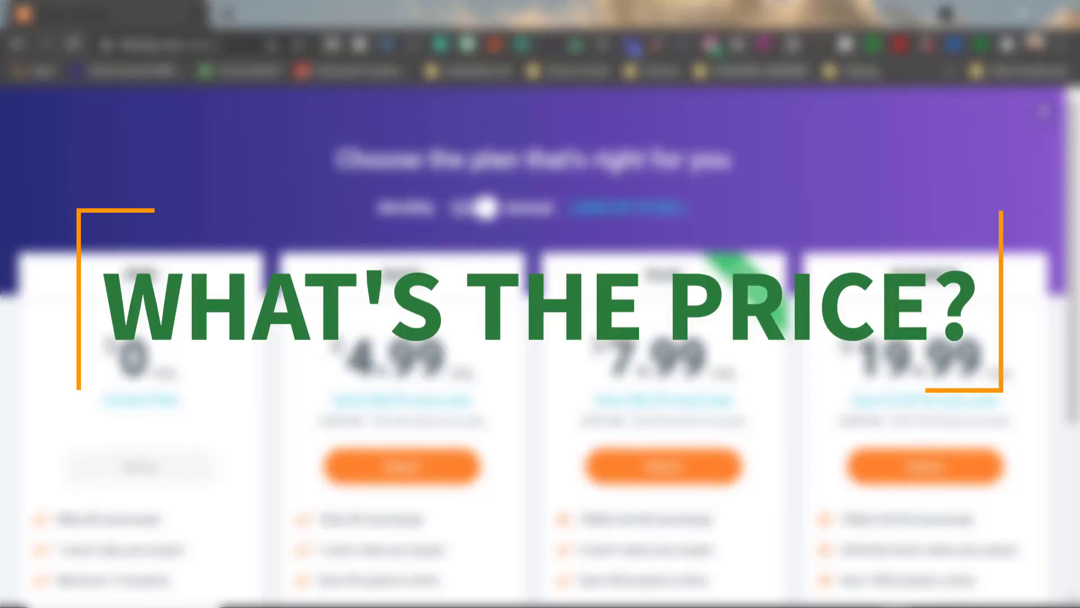
Compare the features of the Free, Basic, Plus and Business plans under annual and monthly billing.
scroll(730, 278, down, 3)
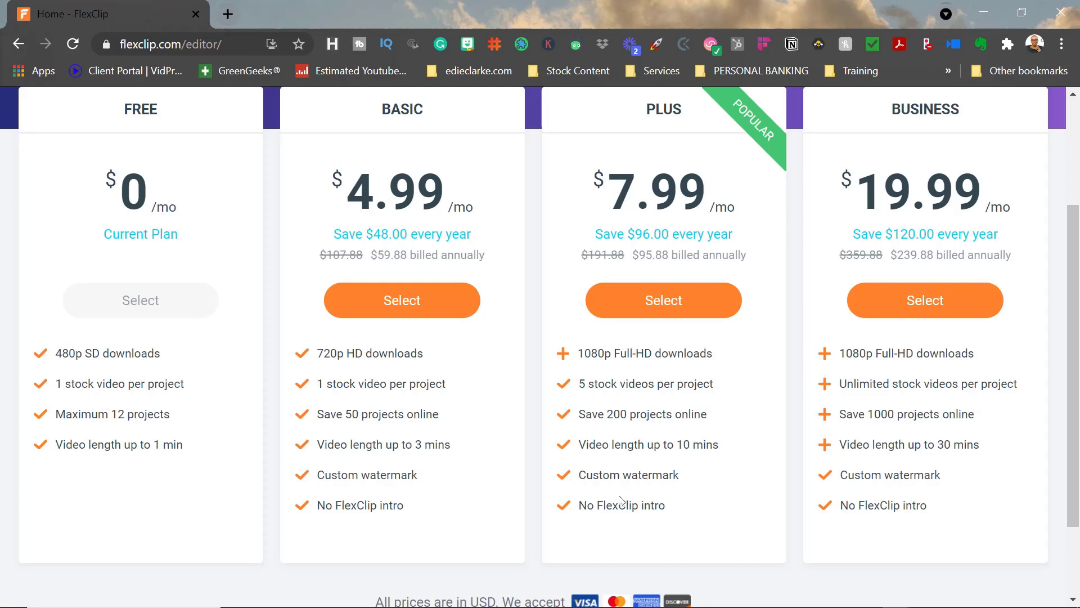
scroll(717, 489, up, 3)
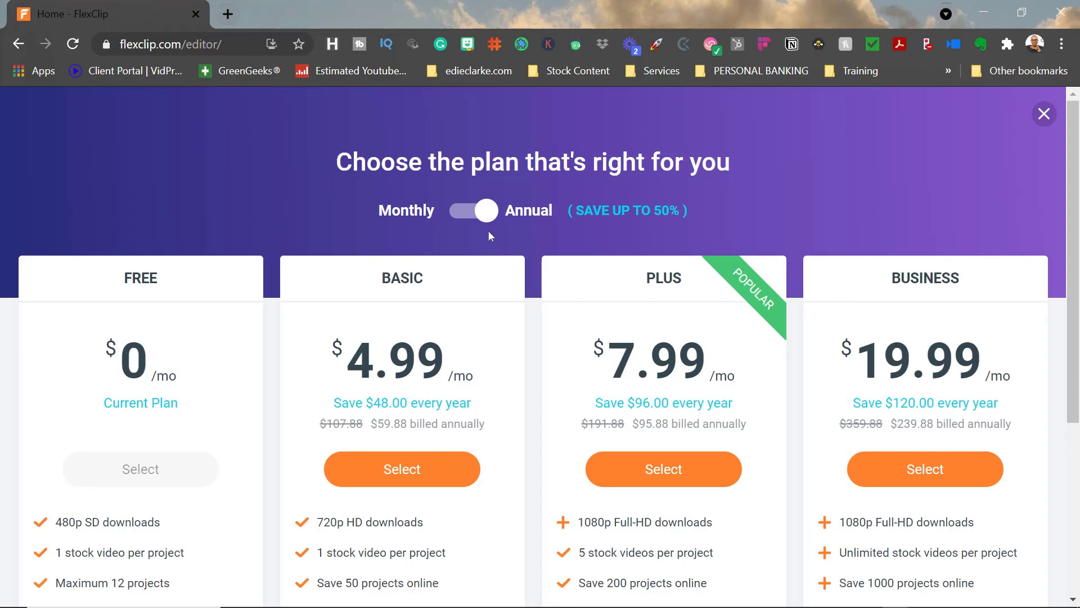
click(465, 220)
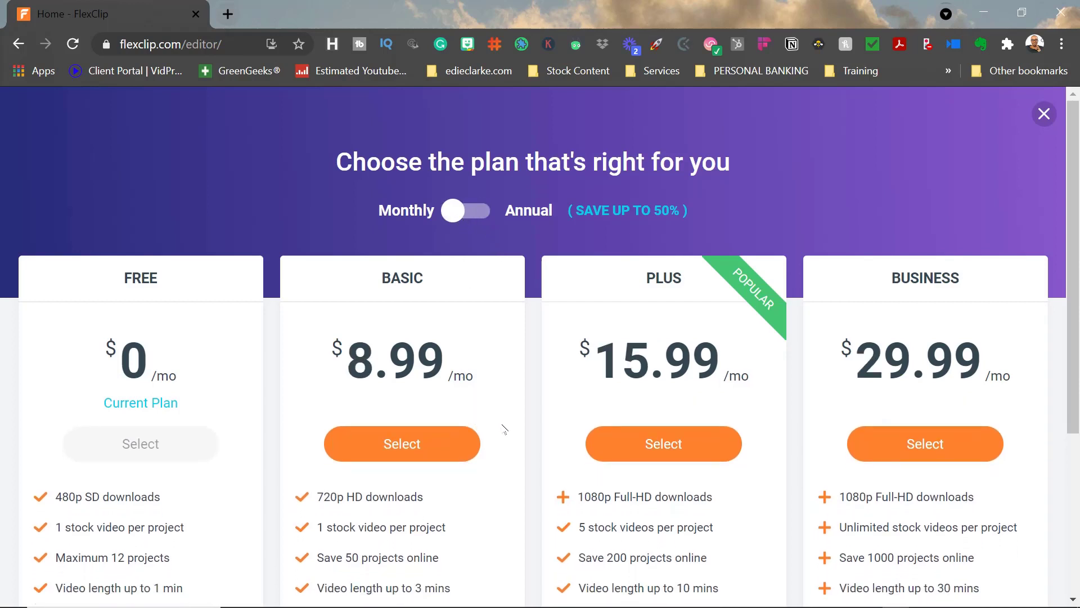
scroll(509, 429, down, 2)
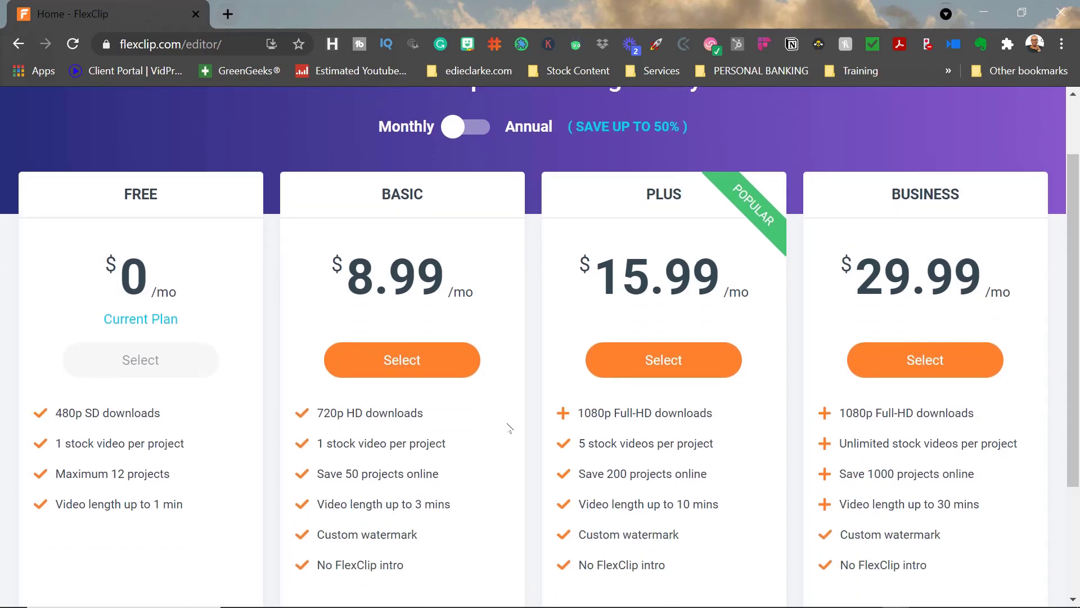
scroll(509, 429, down, 2)
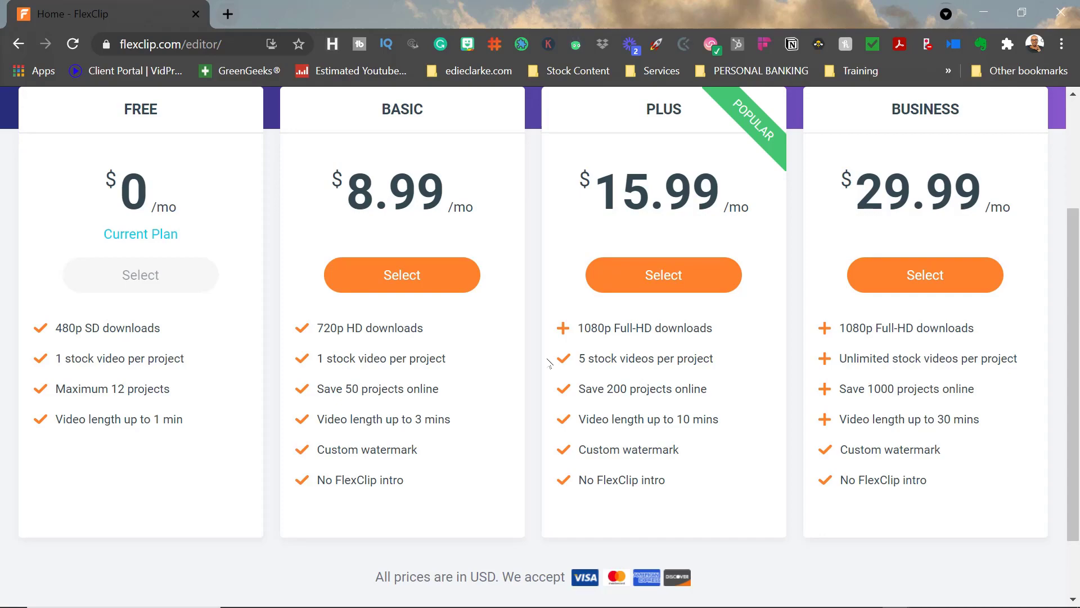
scroll(549, 363, up, 3)
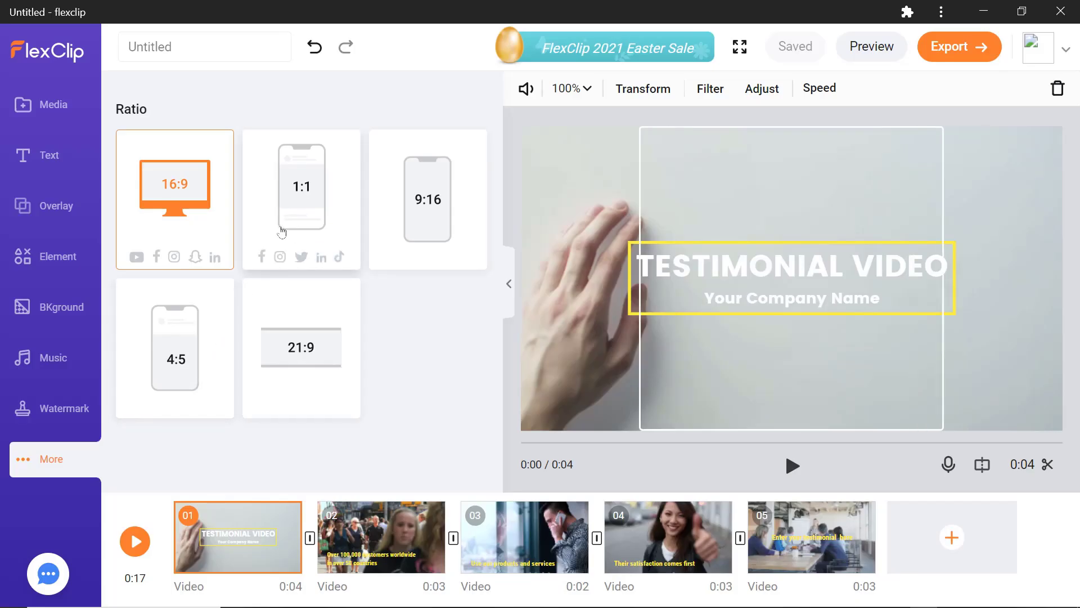
Change the video's aspect ratio to 1:1 and display the second scene in the new format.
click(302, 225)
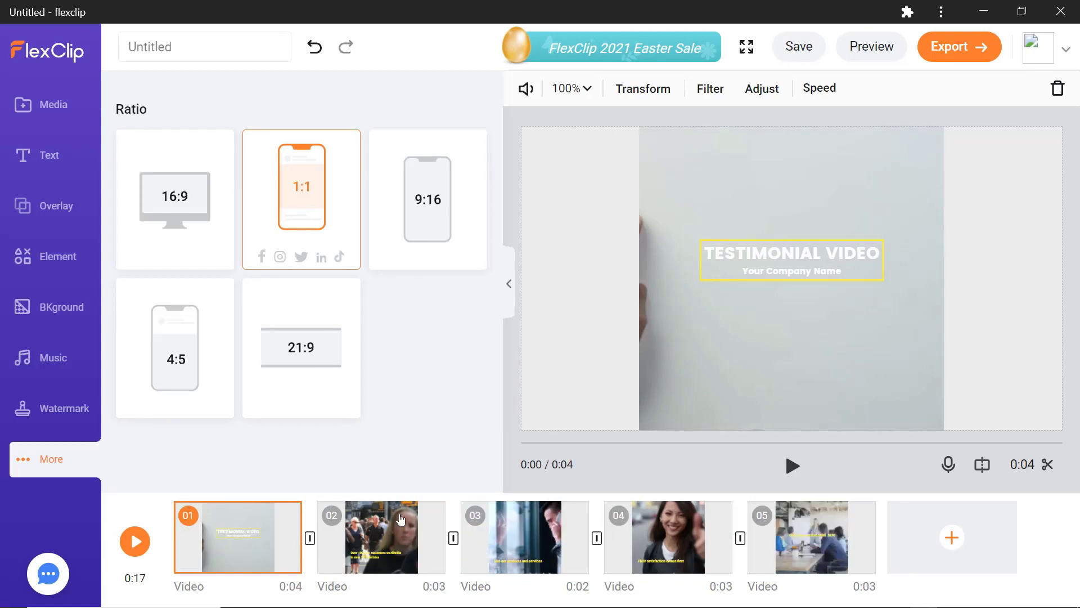
click(382, 537)
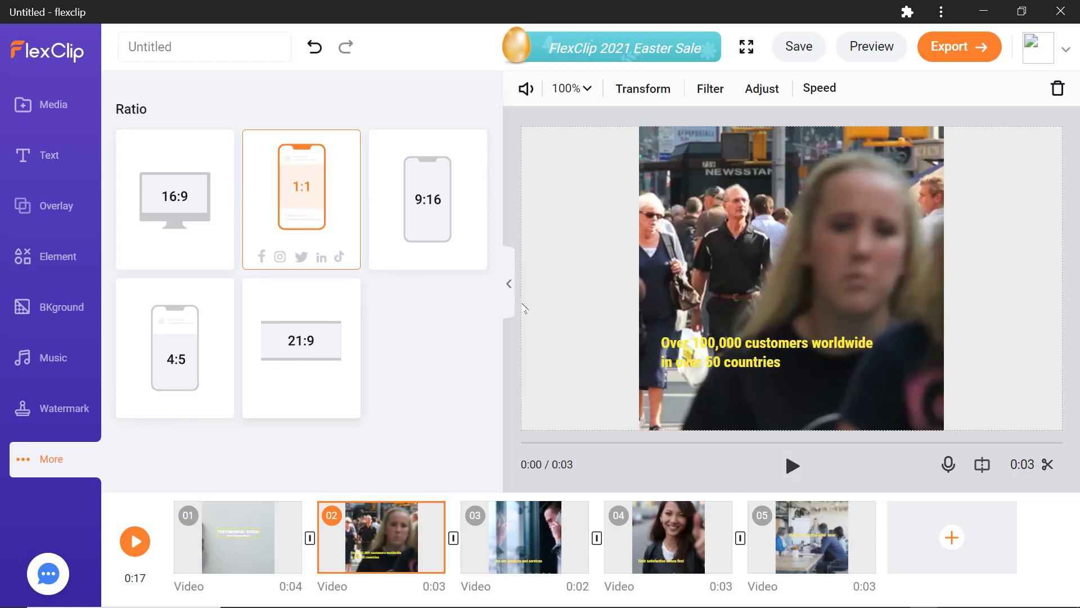
Look through the transform, filter, adjust and speed options for the second scene's clip.
click(643, 88)
click(710, 88)
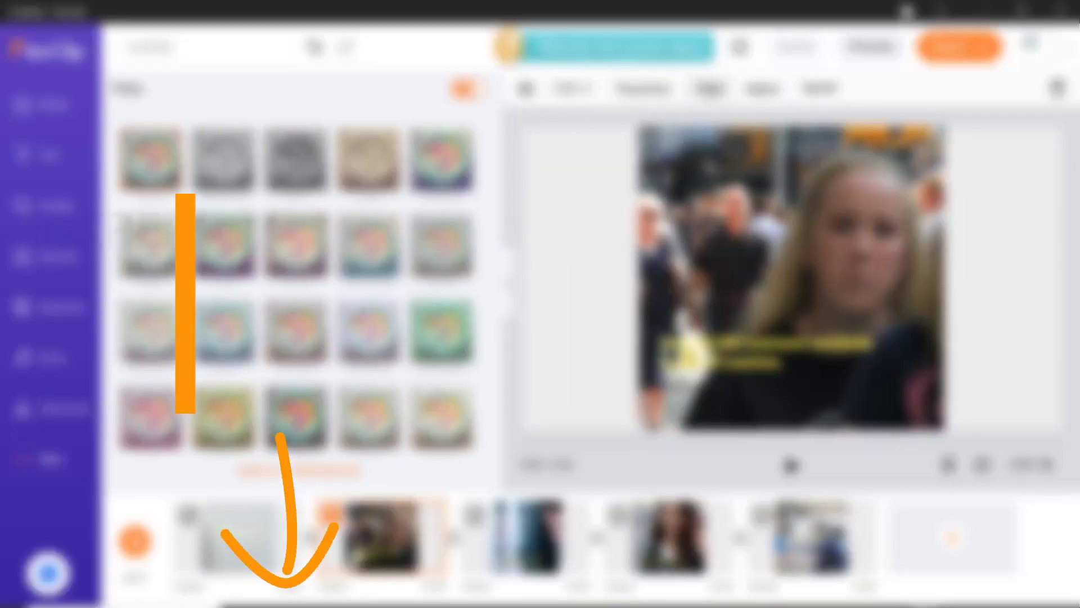
click(772, 90)
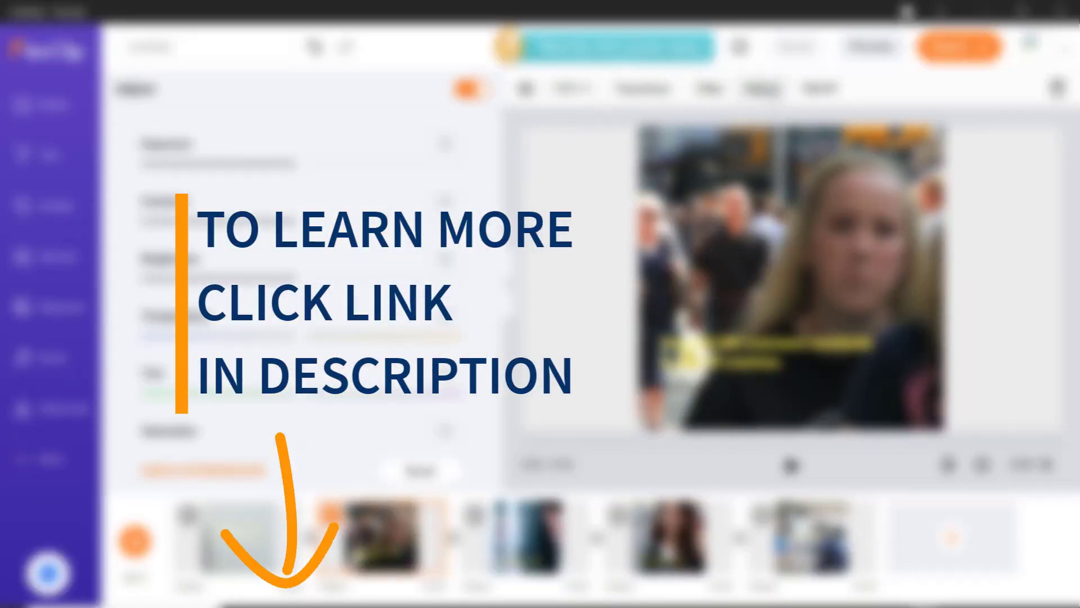
click(822, 89)
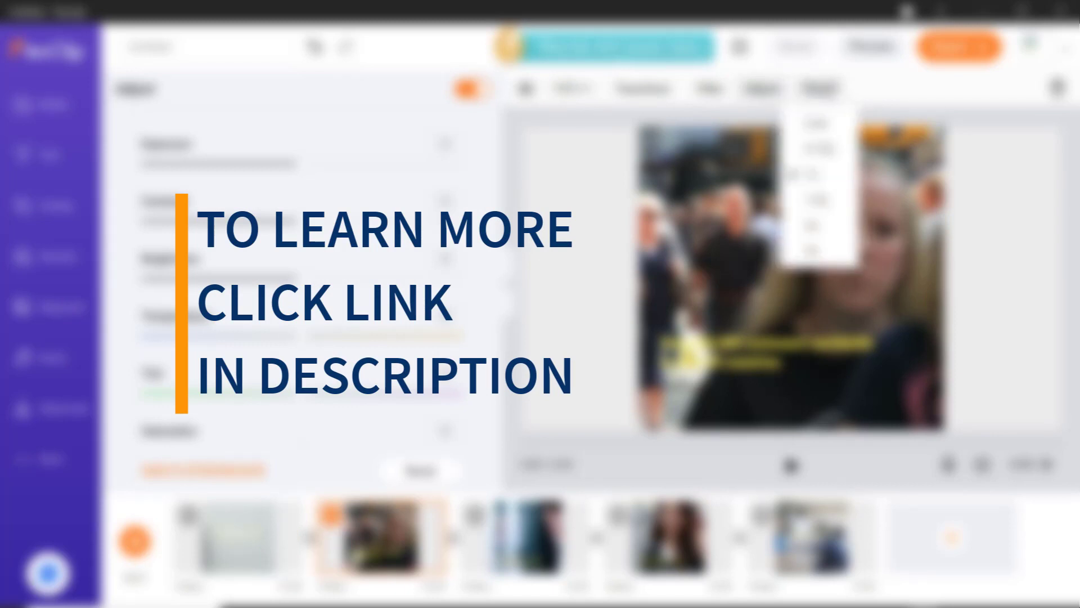
click(823, 89)
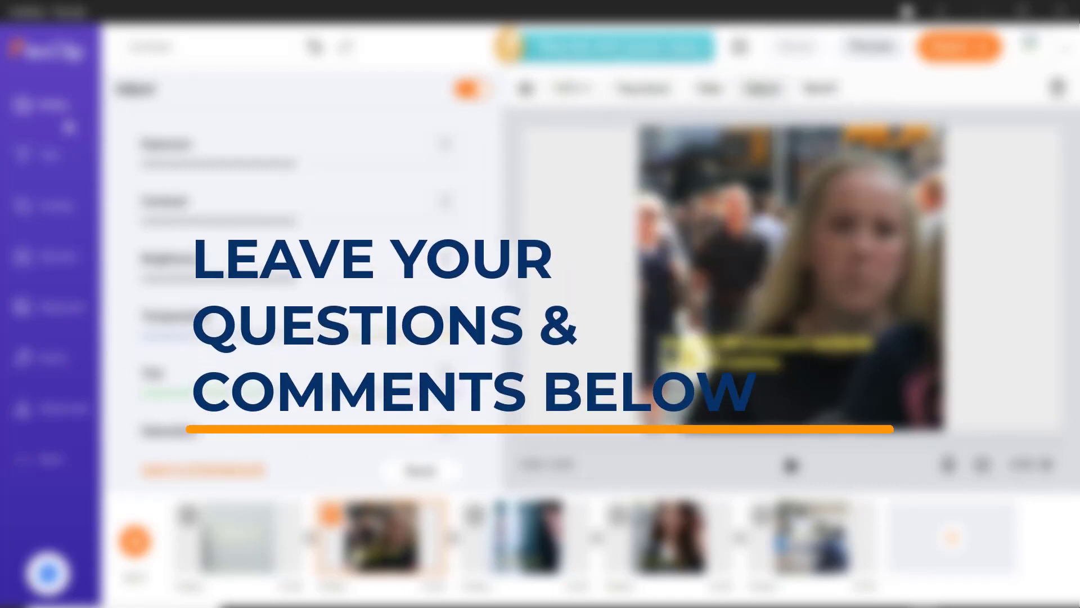
Look through the text styles, overlays, elements and backgrounds available for the second scene.
click(54, 158)
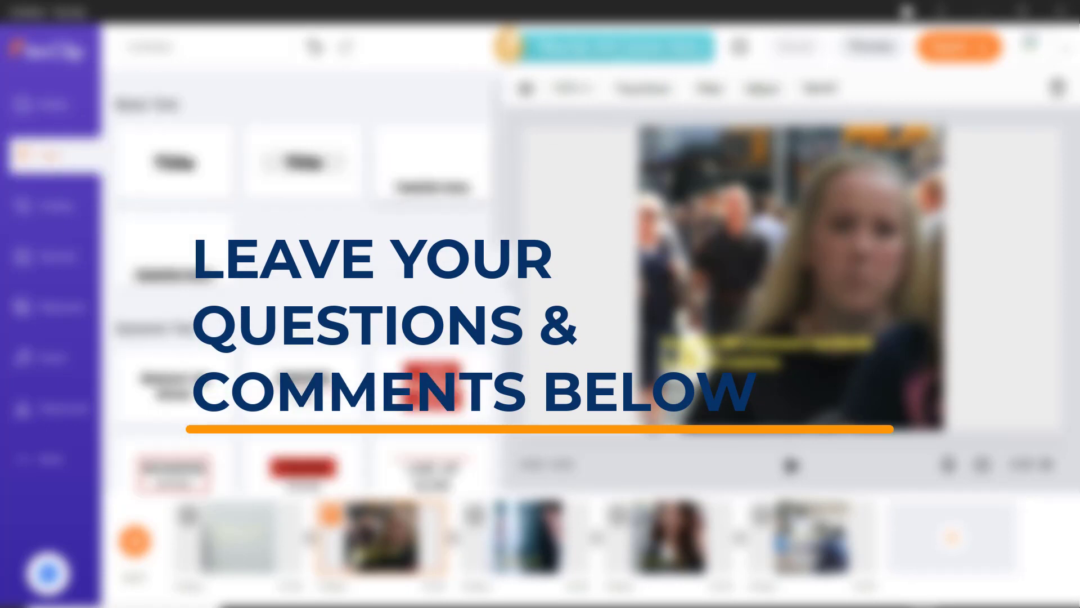
scroll(301, 281, down, 10)
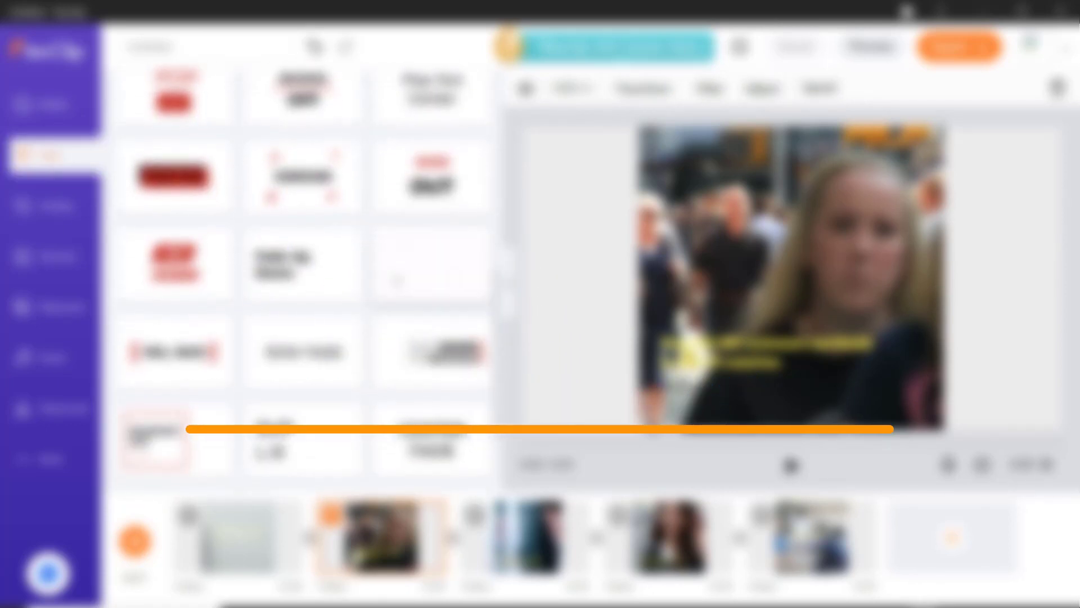
scroll(301, 281, down, 2)
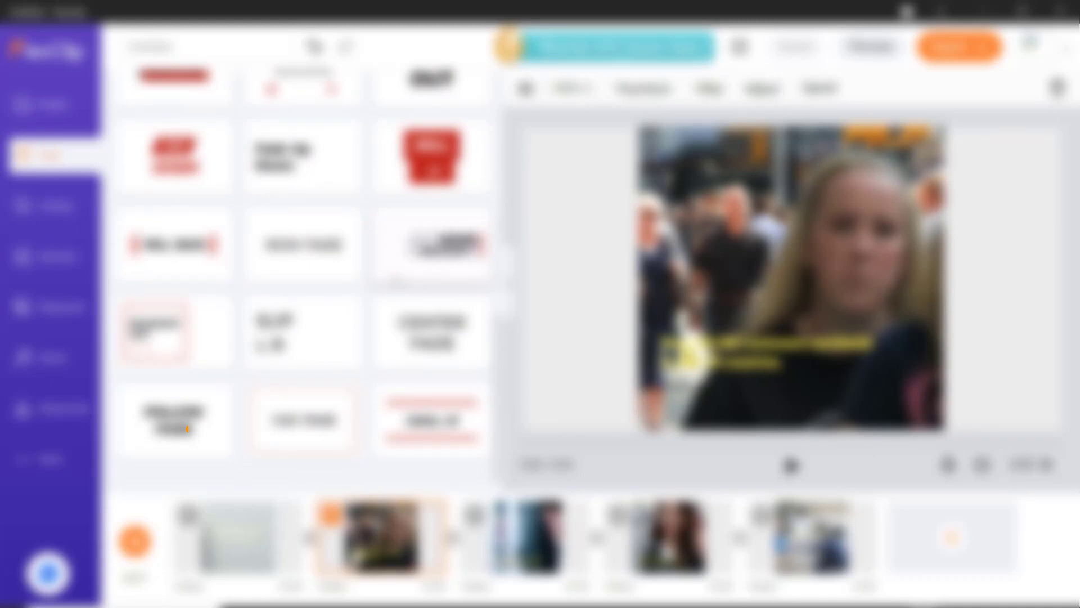
click(96, 207)
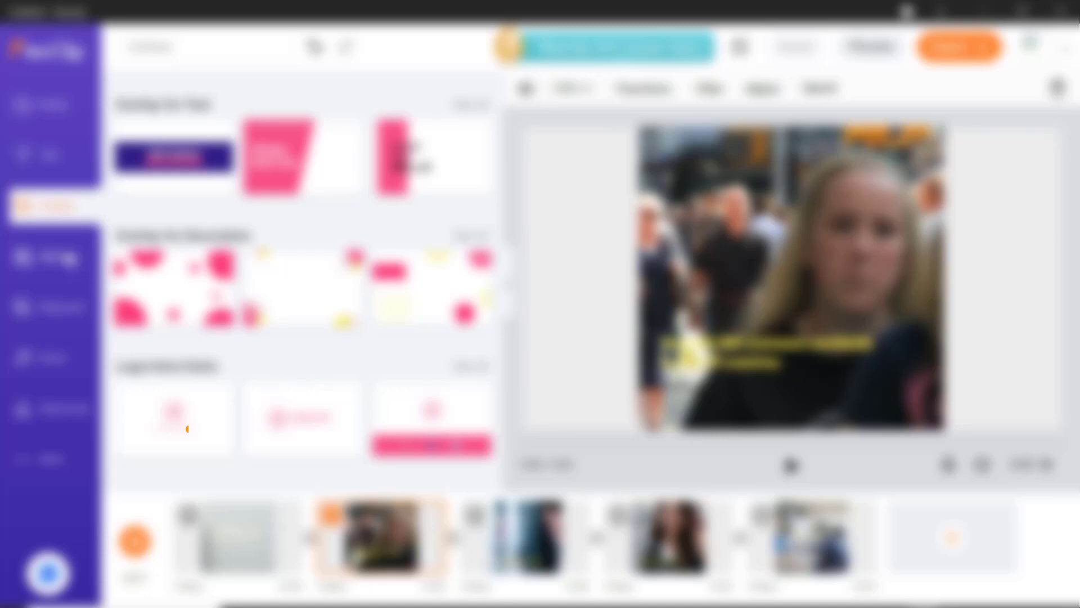
click(62, 257)
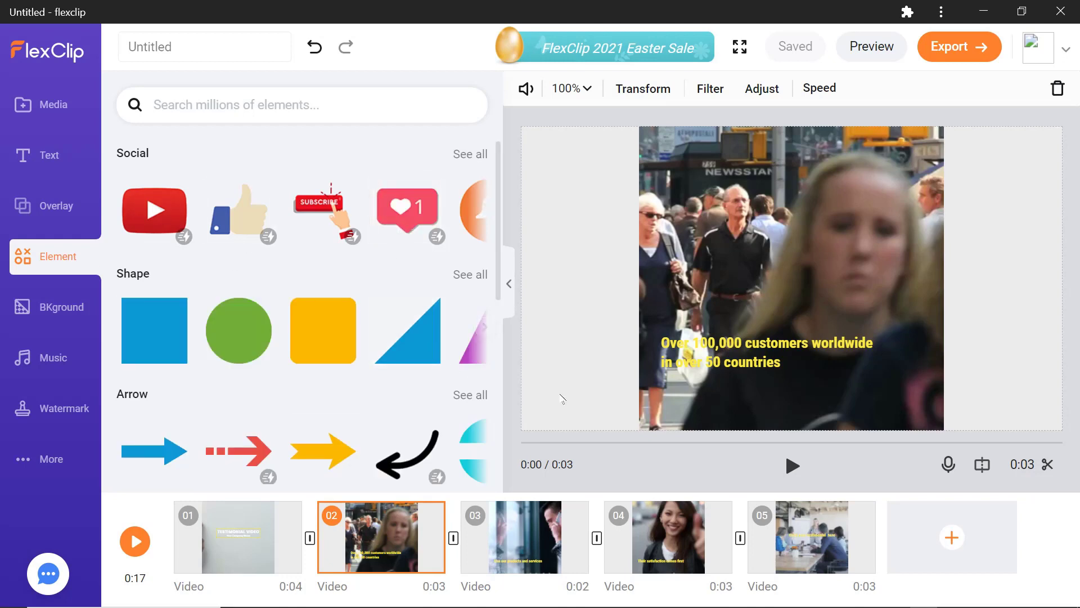
click(77, 316)
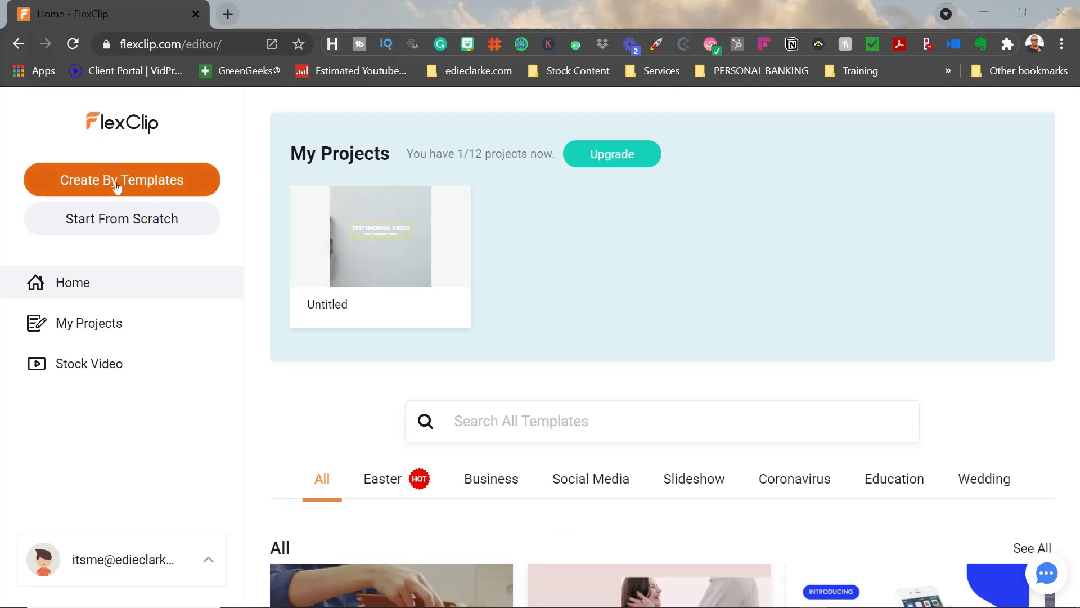
Start a new video project from scratch to bring up the choice of edit modes.
click(125, 223)
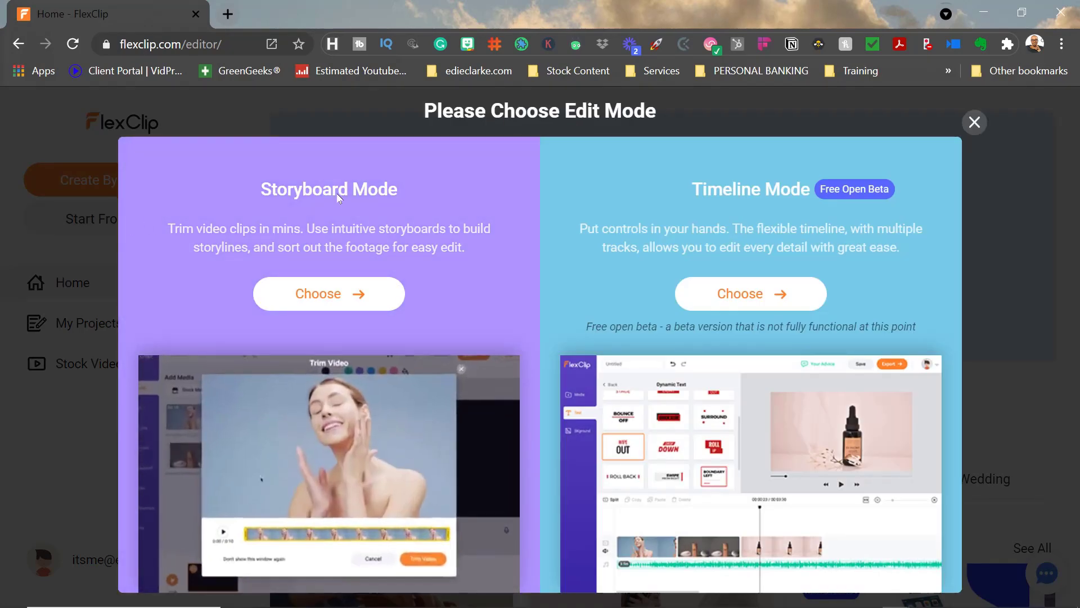